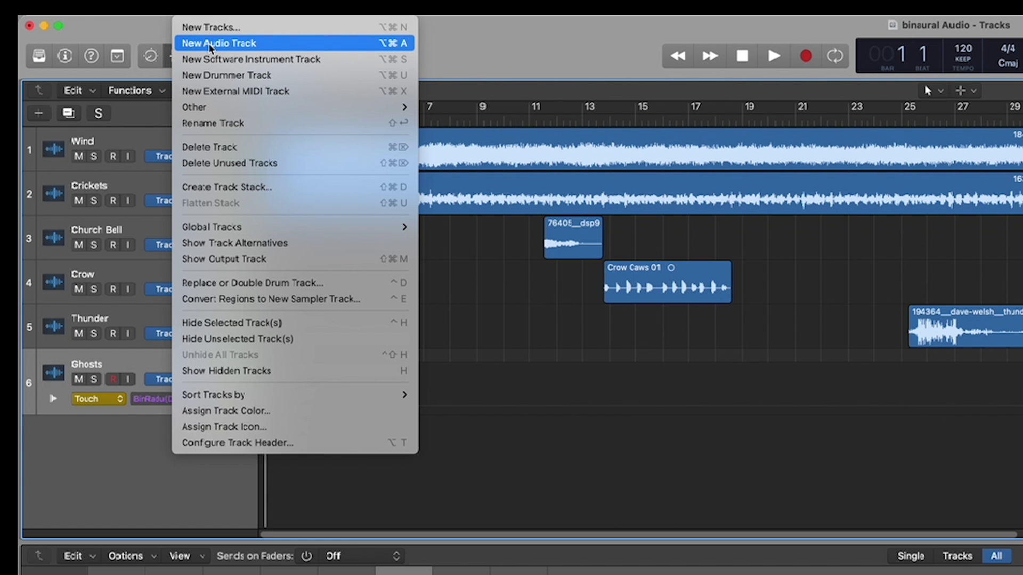
# - Add a new audio track and import Ghostly Whispering Wind -44k.wav onto it
pyautogui.click(210, 47)
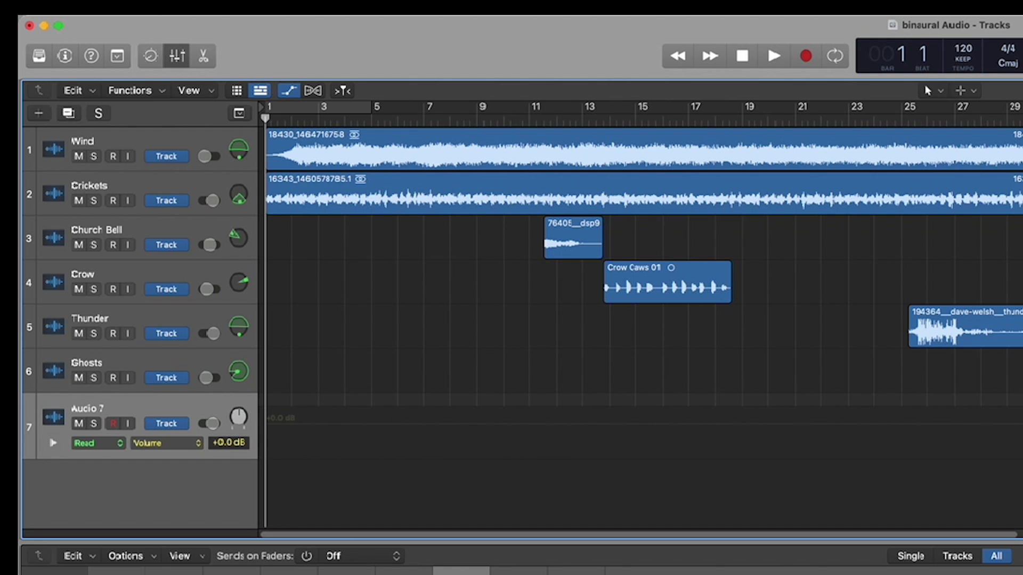
pyautogui.click(123, 7)
pyautogui.moveTo(212, 344)
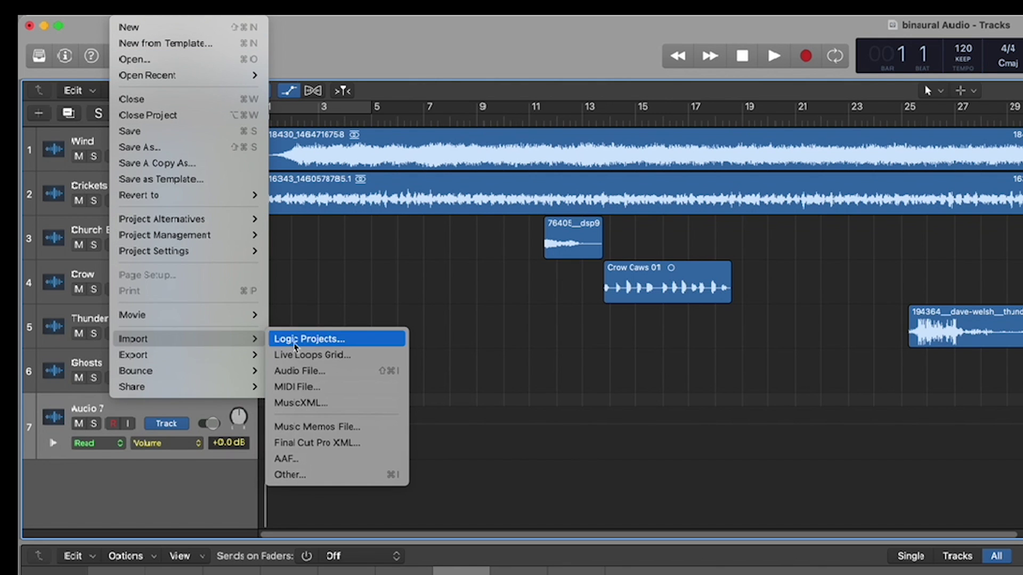
pyautogui.click(317, 371)
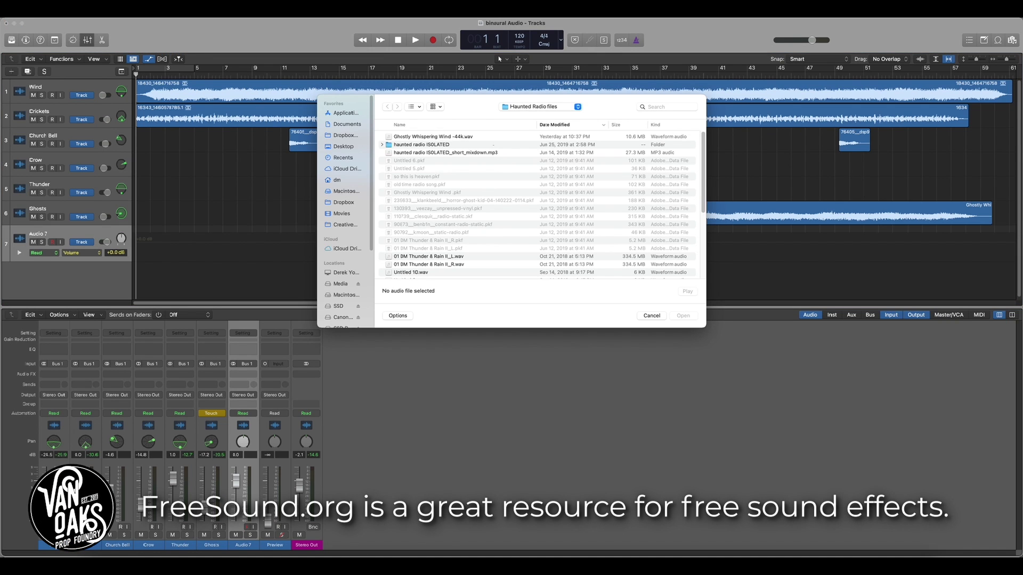
pyautogui.click(467, 139)
pyautogui.doubleClick(467, 139)
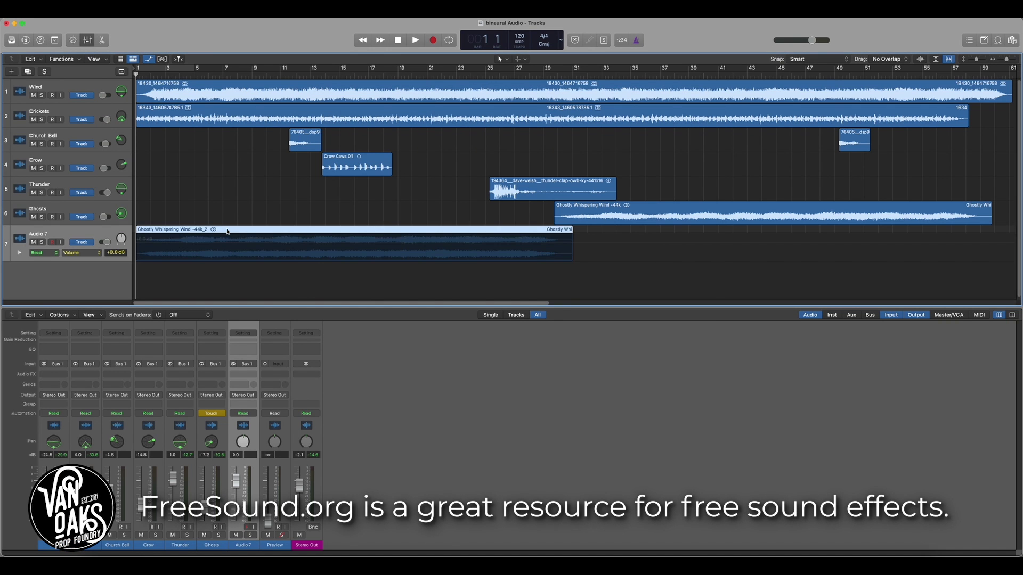
# - Trim the end of the imported ghostly wind region back to about bar 11
pyautogui.moveTo(573, 240); pyautogui.dragTo(285, 230)
pyautogui.rightClick(73, 230)
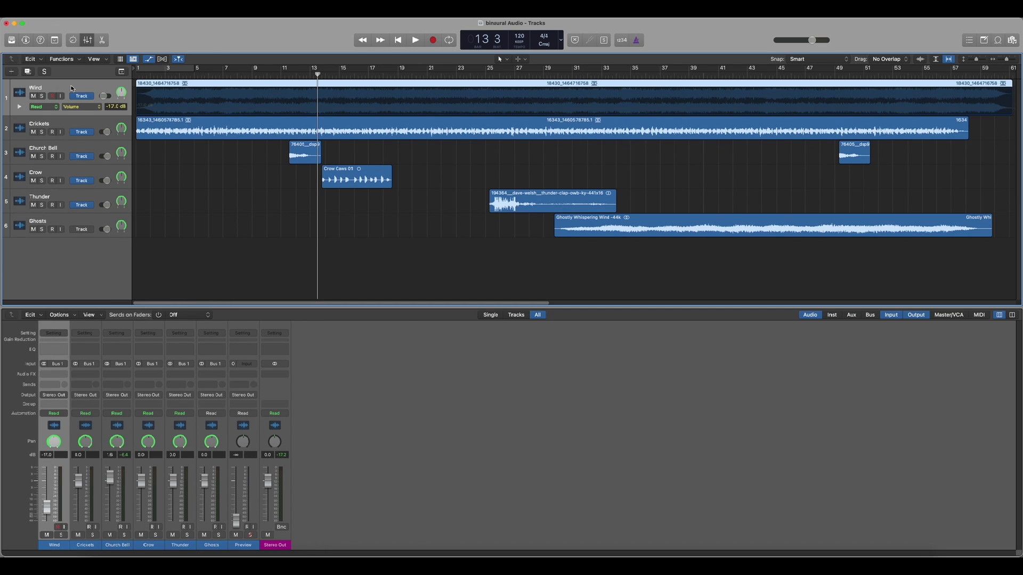
# - Solo the Wind track and play it from the start of the project
pyautogui.click(71, 88)
pyautogui.click(41, 96)
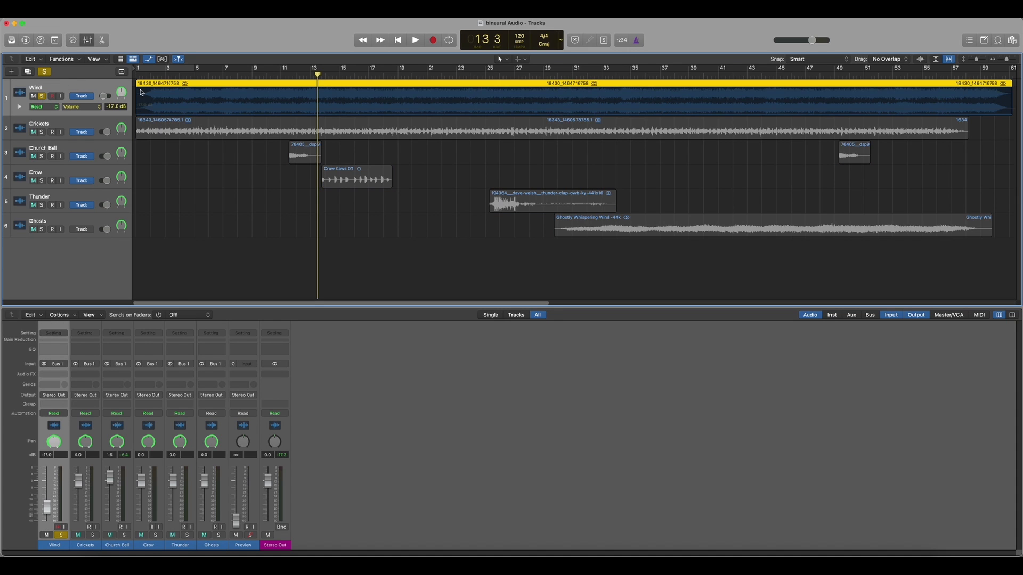
pyautogui.press('Return')
pyautogui.press('space')
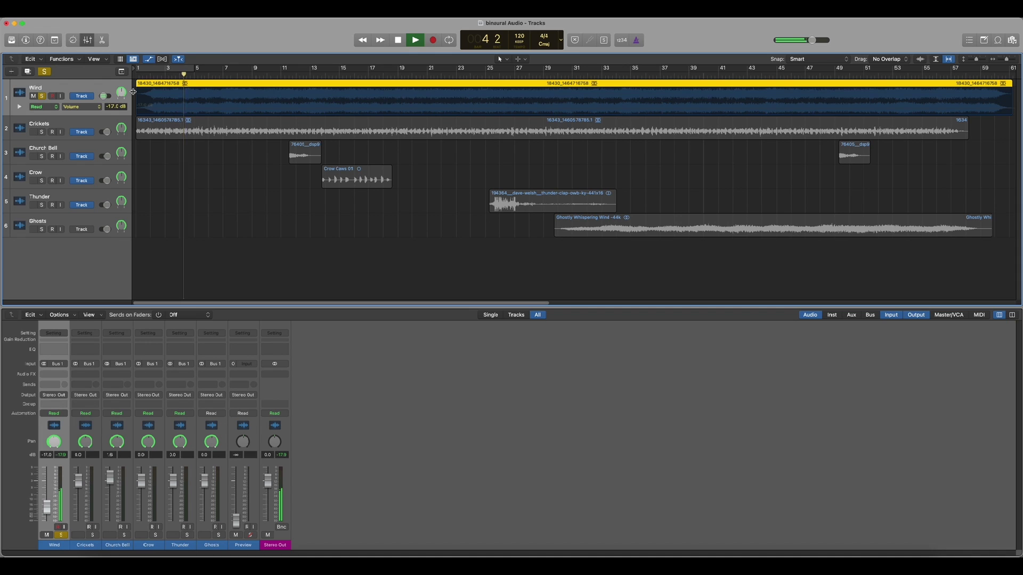
# - Switch the solo from Wind to the Crickets track and listen to it
pyautogui.click(41, 96)
pyautogui.click(41, 133)
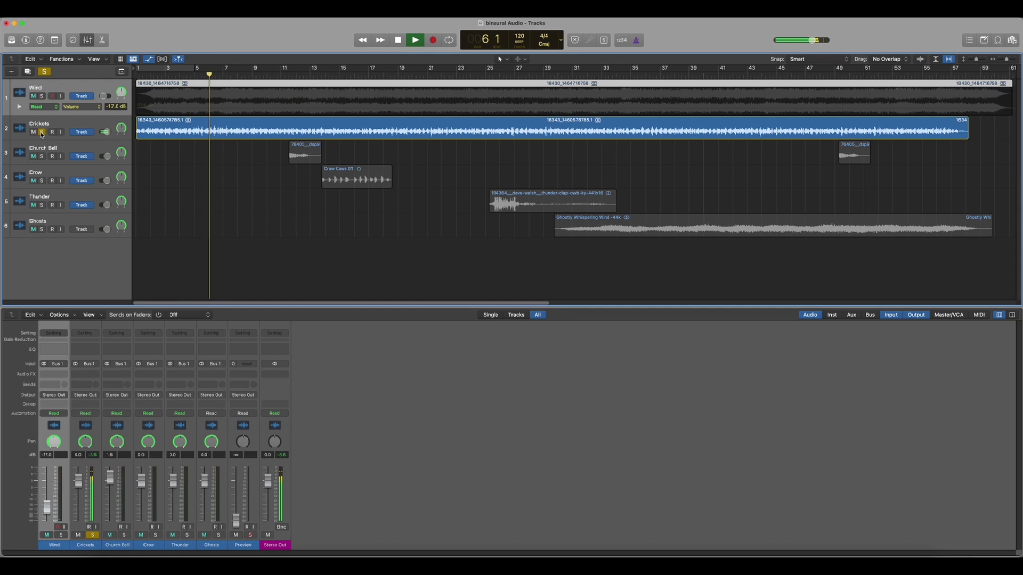
pyautogui.press('space')
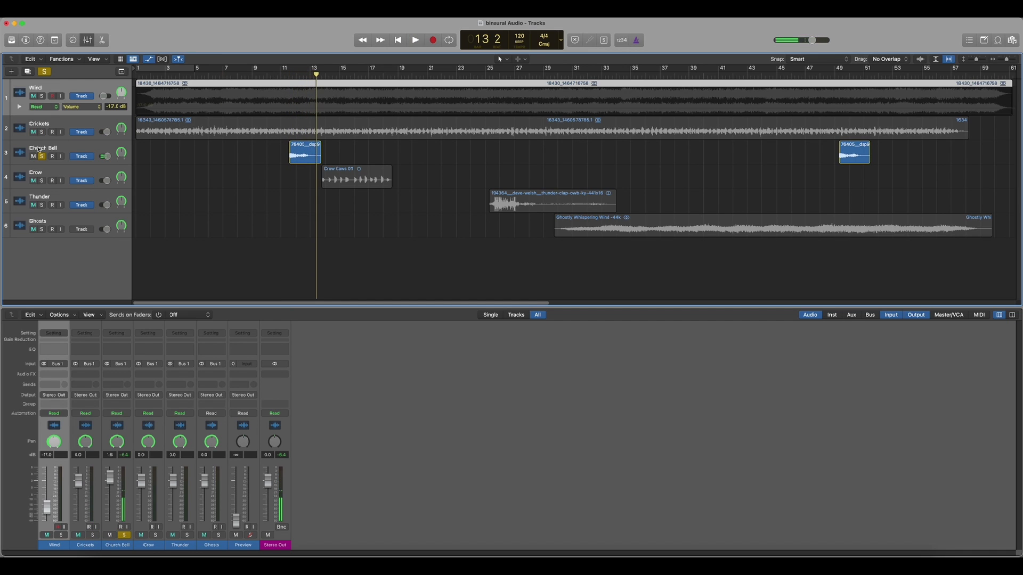
# - Audition the Crow and Thunder tracks in solo, moving the playhead to just before the thunder region
pyautogui.press('Down')
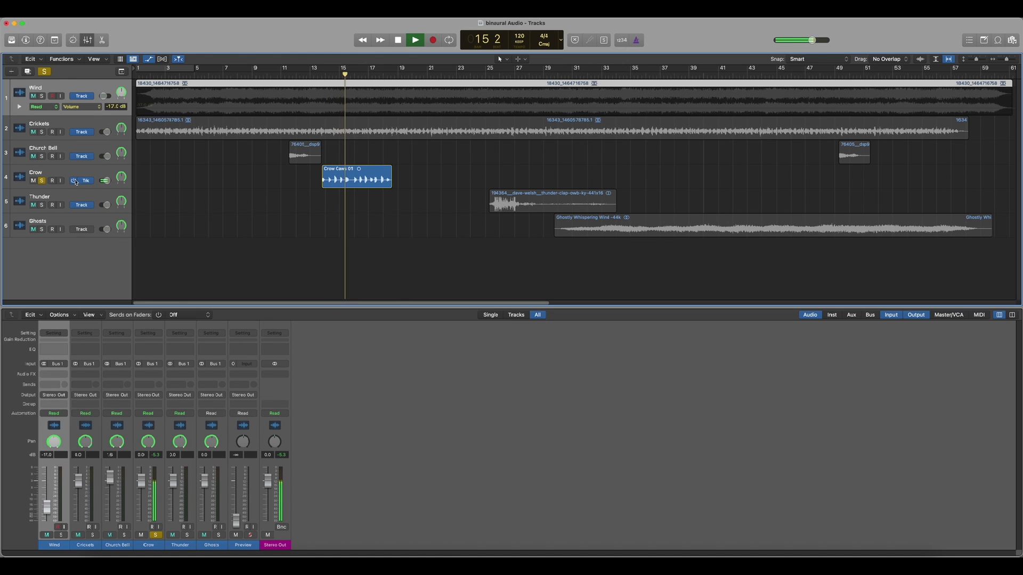
pyautogui.press('Down')
pyautogui.click(487, 74)
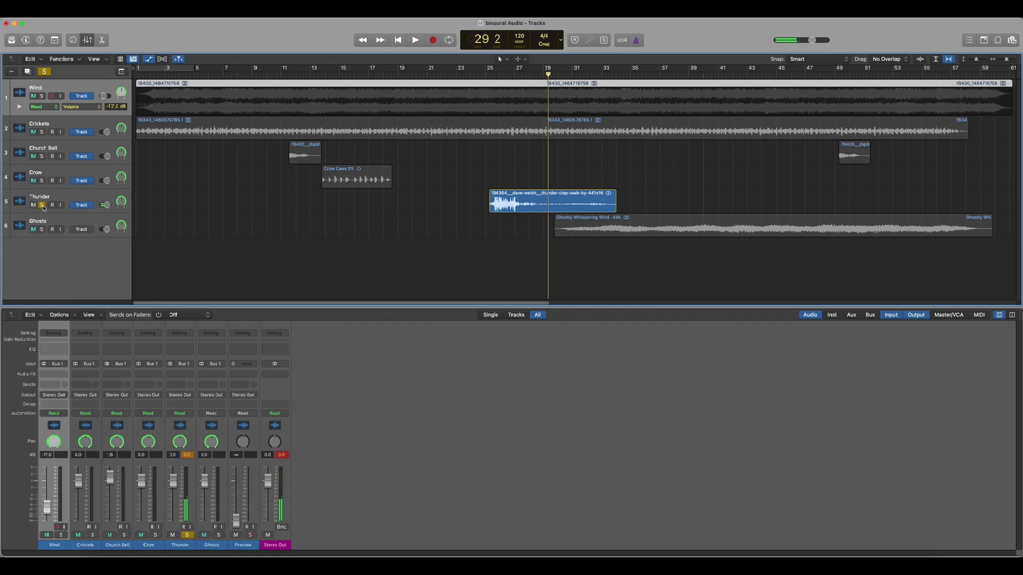
# - Move the solo from Thunder to Ghosts, listen to the ghost sound, and clear the solo
pyautogui.click(43, 206)
pyautogui.click(42, 230)
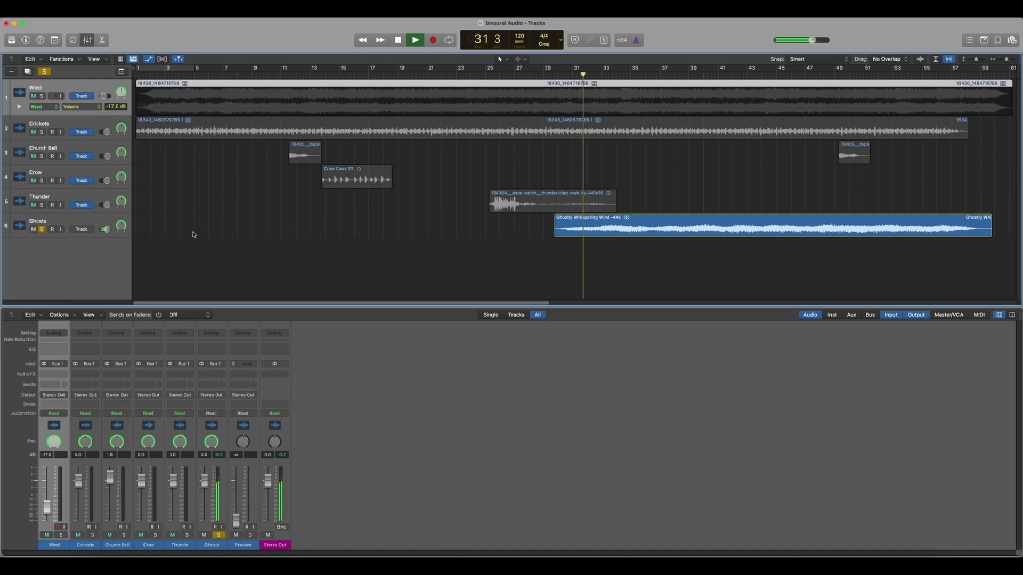
pyautogui.press('space')
pyautogui.click(41, 229)
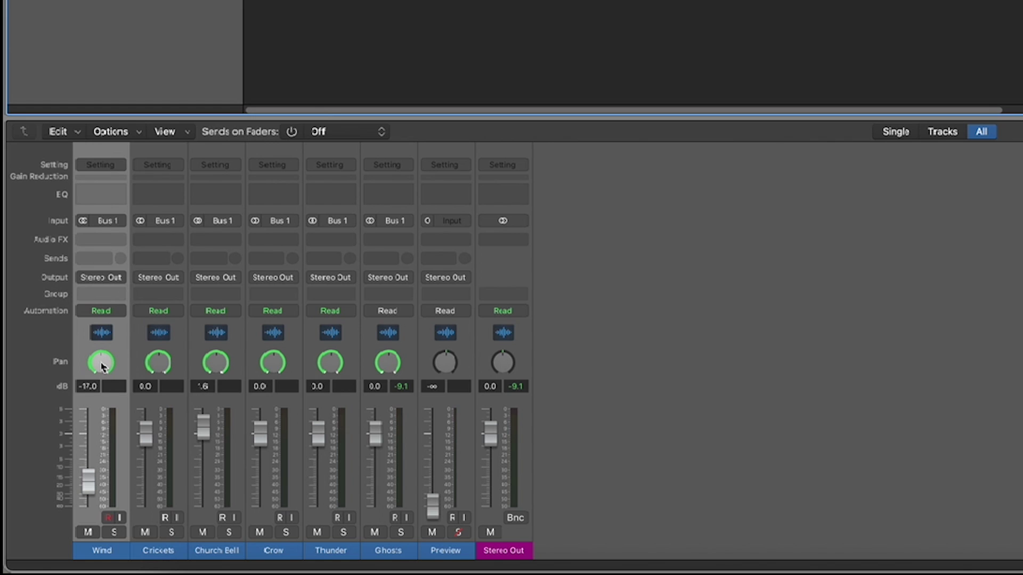
# - Change the Wind channel's panning to Binaural Pan and open its panner clear of the track names
pyautogui.rightClick(103, 366)
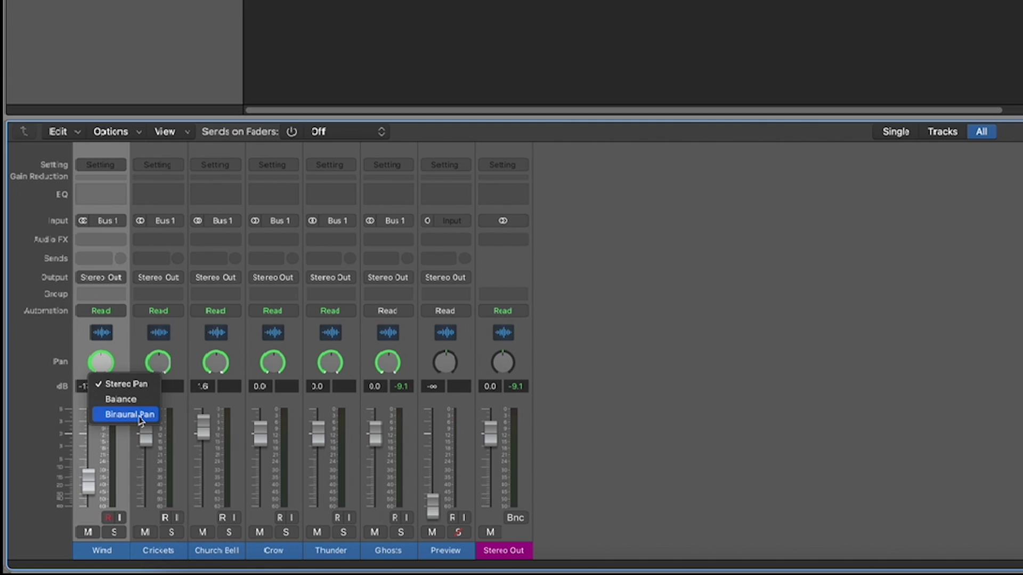
pyautogui.click(130, 415)
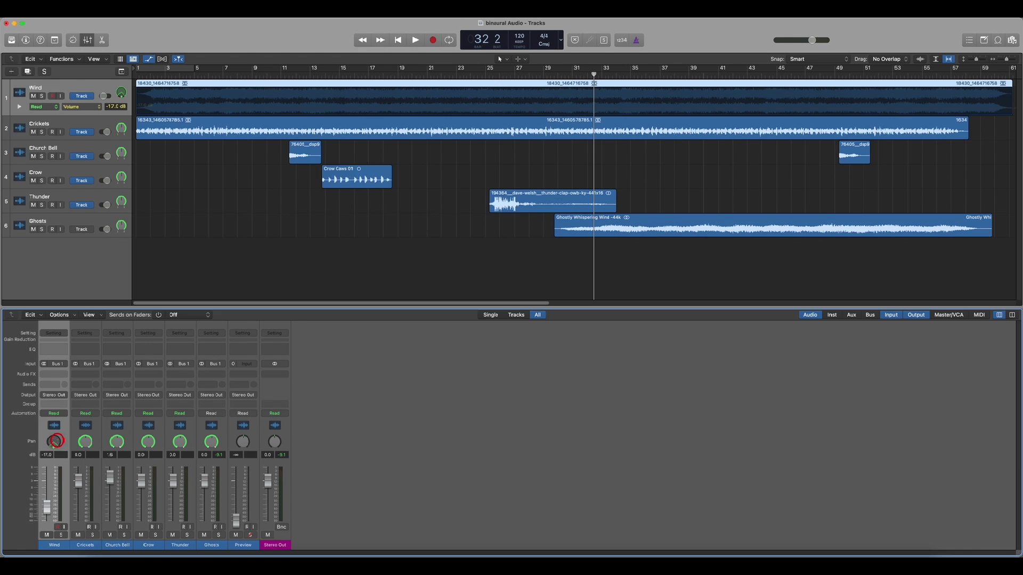
pyautogui.doubleClick(109, 365)
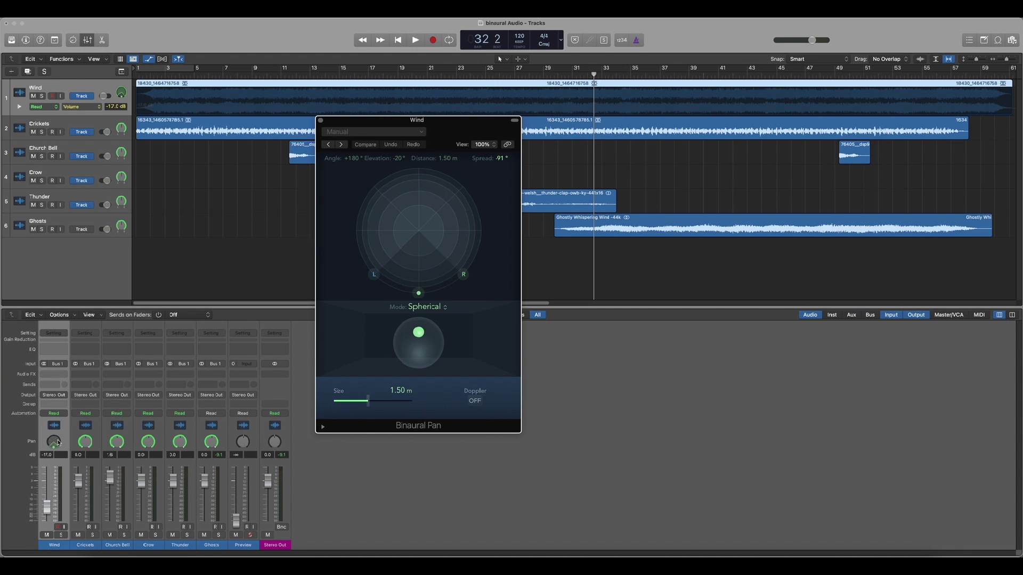
pyautogui.moveTo(460, 128); pyautogui.dragTo(540, 186)
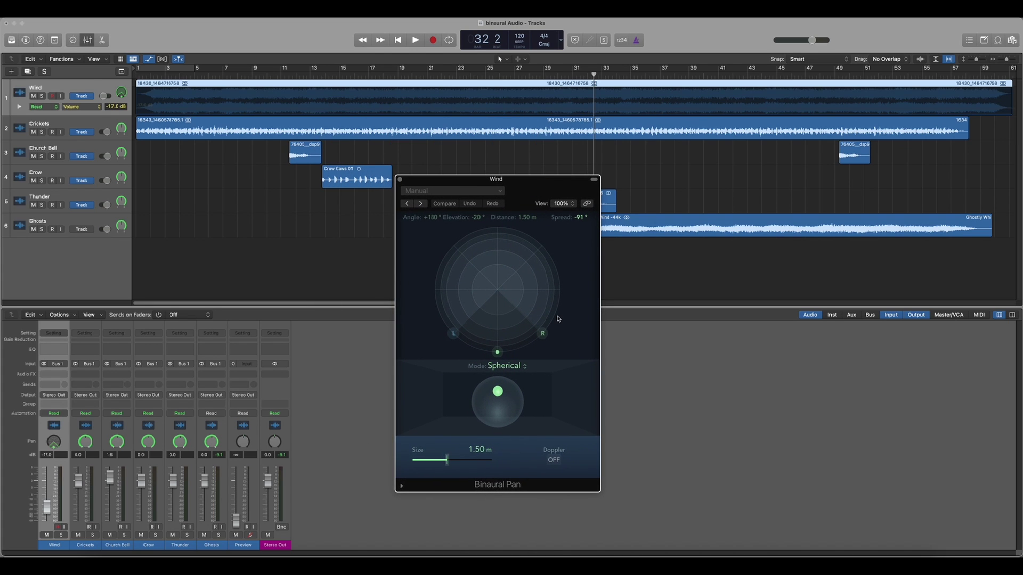
# - Play the Wind track in solo from the start while moving its binaural source to the front at +1°
pyautogui.moveTo(495, 353)
pyautogui.mouseDown()
pyautogui.moveTo(539, 335)
pyautogui.moveTo(541, 278)
pyautogui.moveTo(497, 238)
pyautogui.moveTo(473, 237)
pyautogui.moveTo(454, 251)
pyautogui.moveTo(455, 272)
pyautogui.moveTo(495, 291)
pyautogui.moveTo(499, 354)
pyautogui.mouseUp()
pyautogui.press('Return')
pyautogui.click(63, 97)
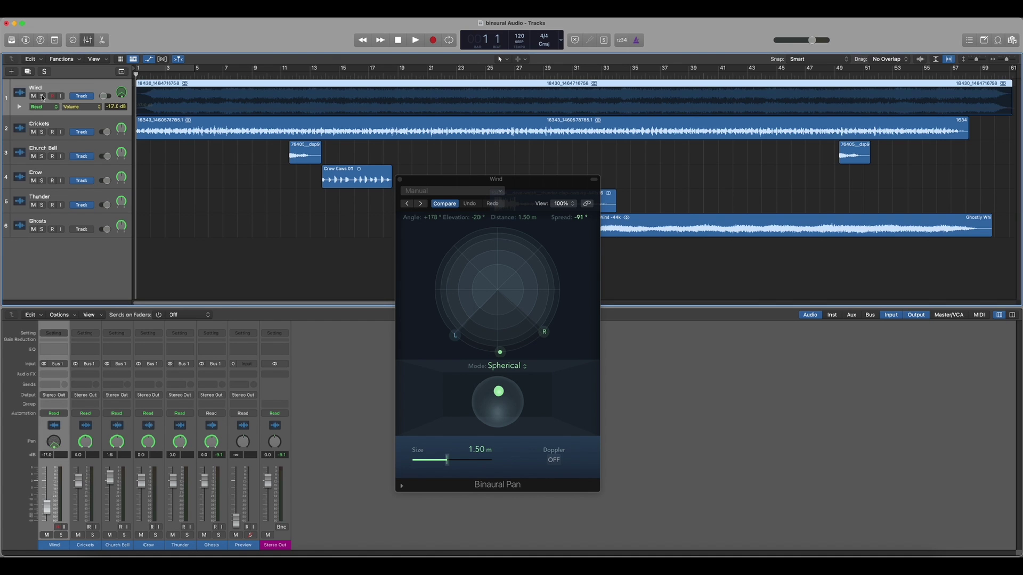
pyautogui.click(43, 96)
pyautogui.press('space')
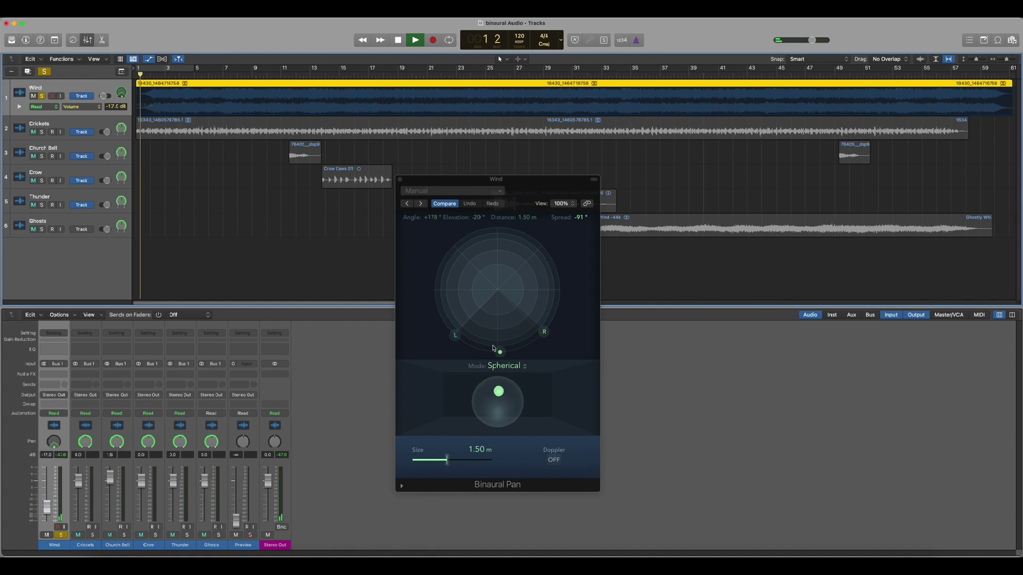
pyautogui.moveTo(500, 352); pyautogui.dragTo(498, 228)
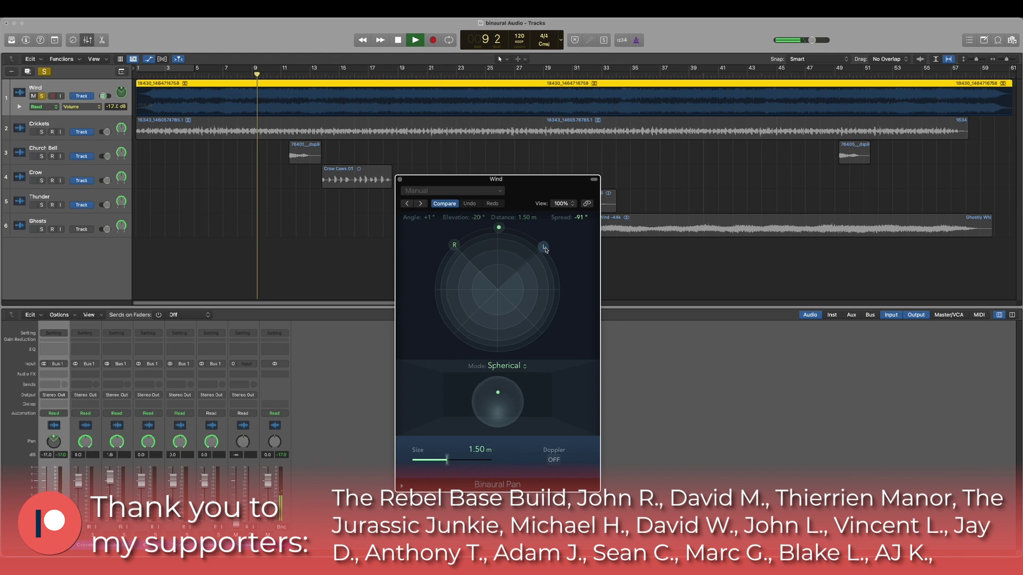
# - Set the Wind's binaural spread to -172° and size to 2.70 m, and place its source behind the listener at +180°
pyautogui.moveTo(544, 248); pyautogui.dragTo(571, 291)
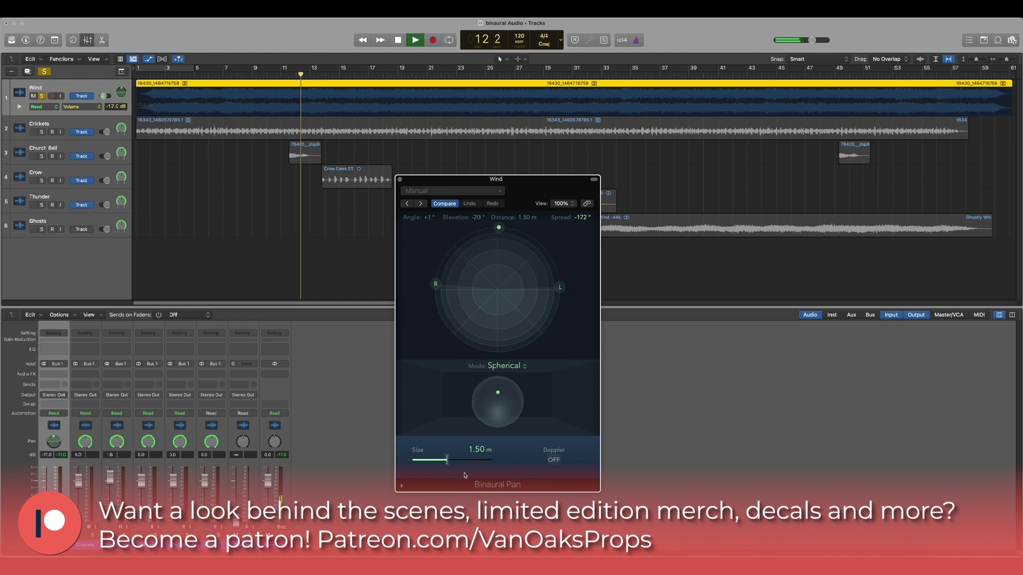
pyautogui.moveTo(447, 461); pyautogui.dragTo(459, 461)
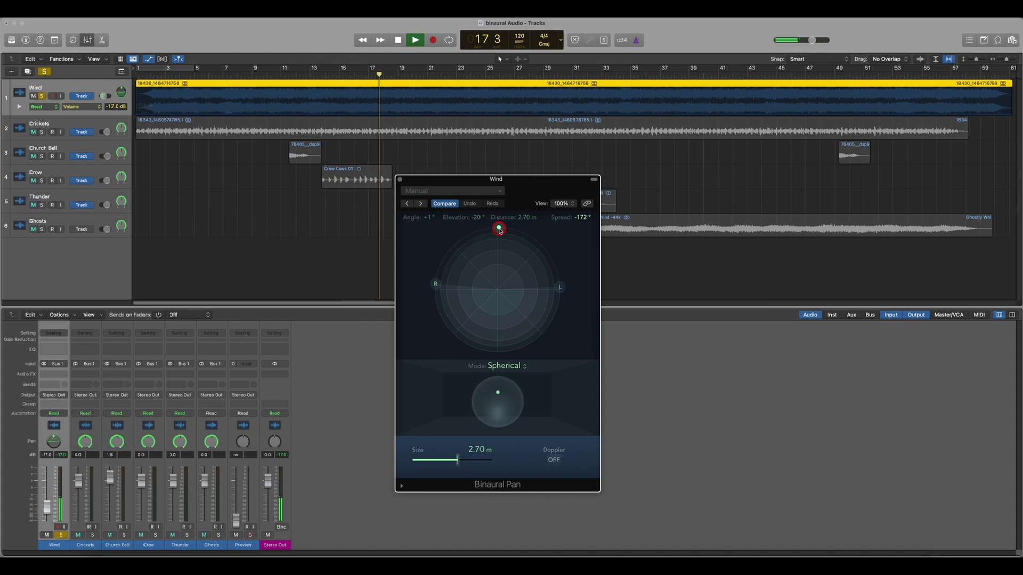
pyautogui.moveTo(499, 229); pyautogui.dragTo(504, 367)
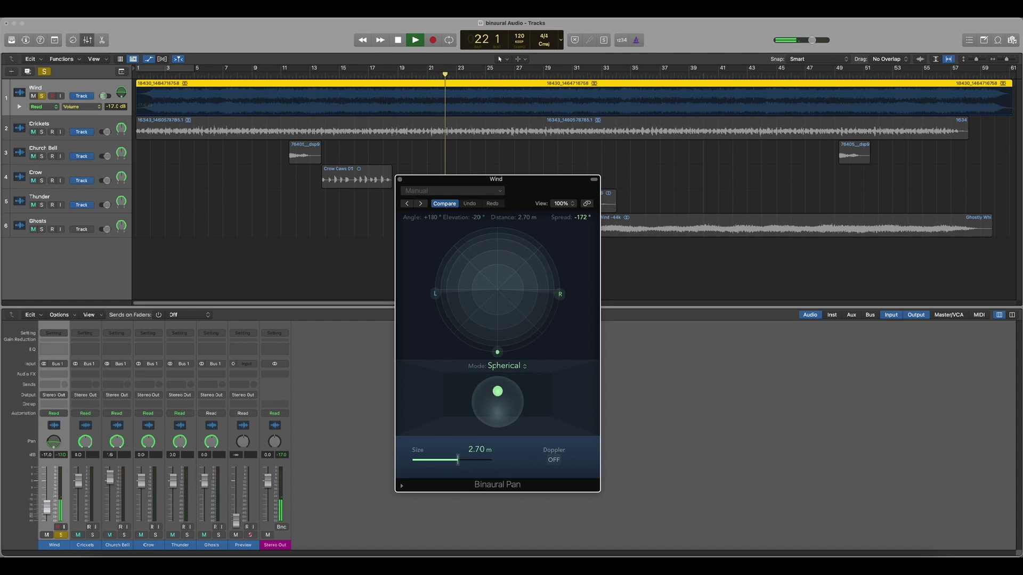
pyautogui.press('space')
# - Switch the Crickets track's panning to Binaural Pan and adjust its source position and spread
pyautogui.click(124, 119)
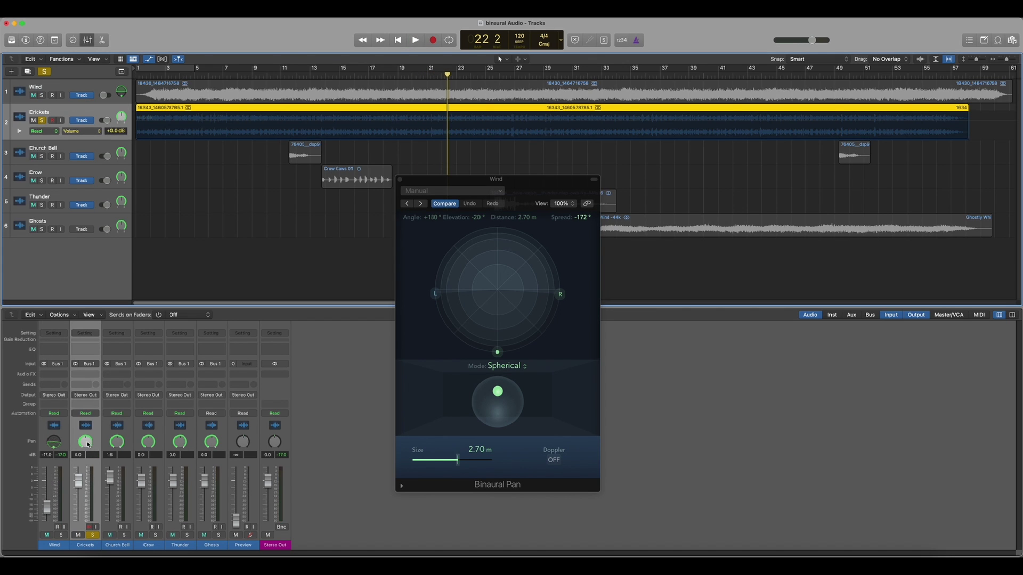
pyautogui.rightClick(87, 443)
pyautogui.click(103, 471)
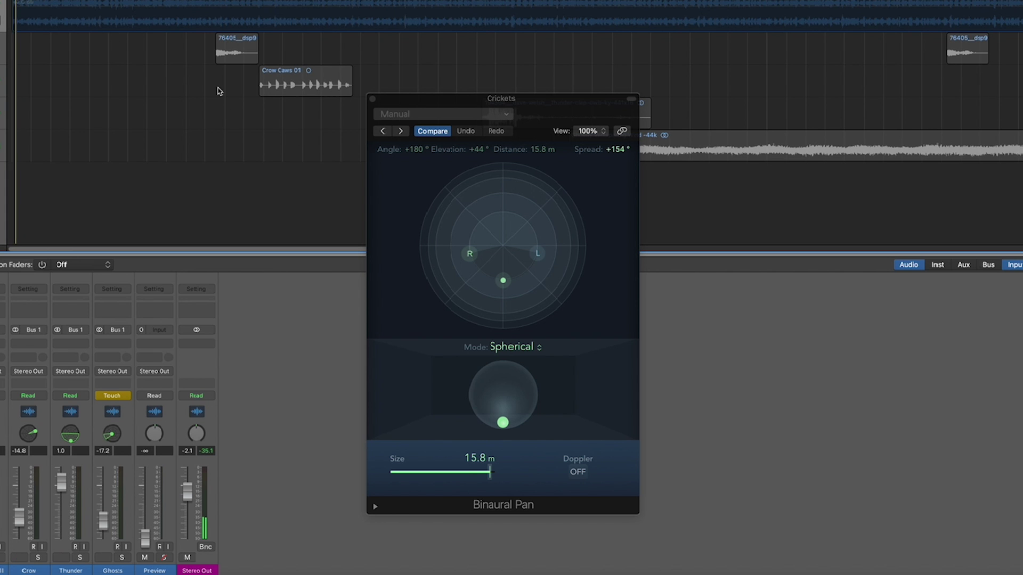
pyautogui.moveTo(503, 281)
pyautogui.mouseDown()
pyautogui.moveTo(504, 318)
pyautogui.moveTo(503, 285)
pyautogui.mouseUp()
pyautogui.moveTo(538, 254)
pyautogui.mouseDown()
pyautogui.moveTo(543, 264)
pyautogui.moveTo(526, 264)
pyautogui.moveTo(529, 251)
pyautogui.mouseUp()
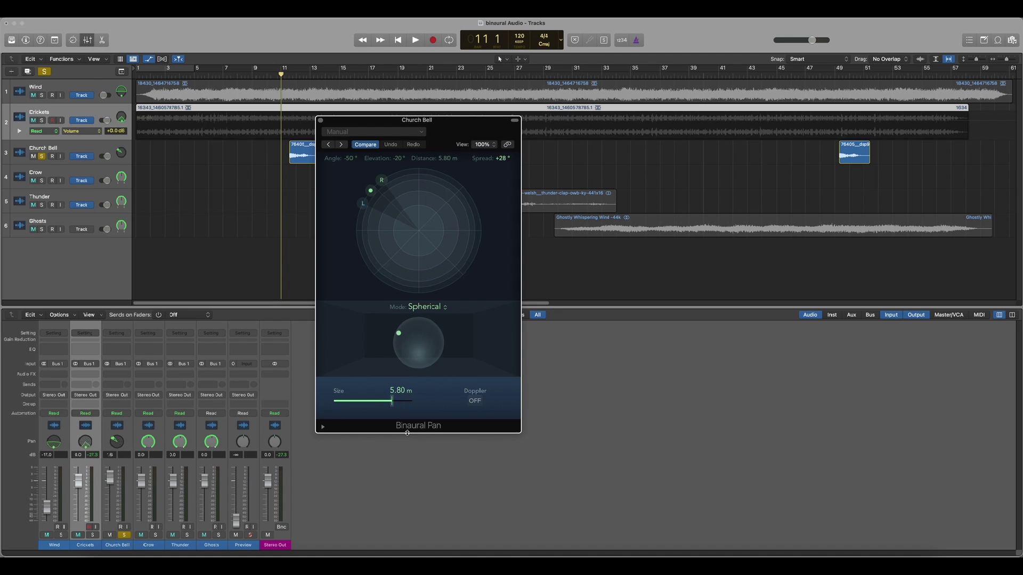
# - Set the Church Bell's binaural size to 11.8 m and source angle to -54° while auditioning it
pyautogui.press('space')
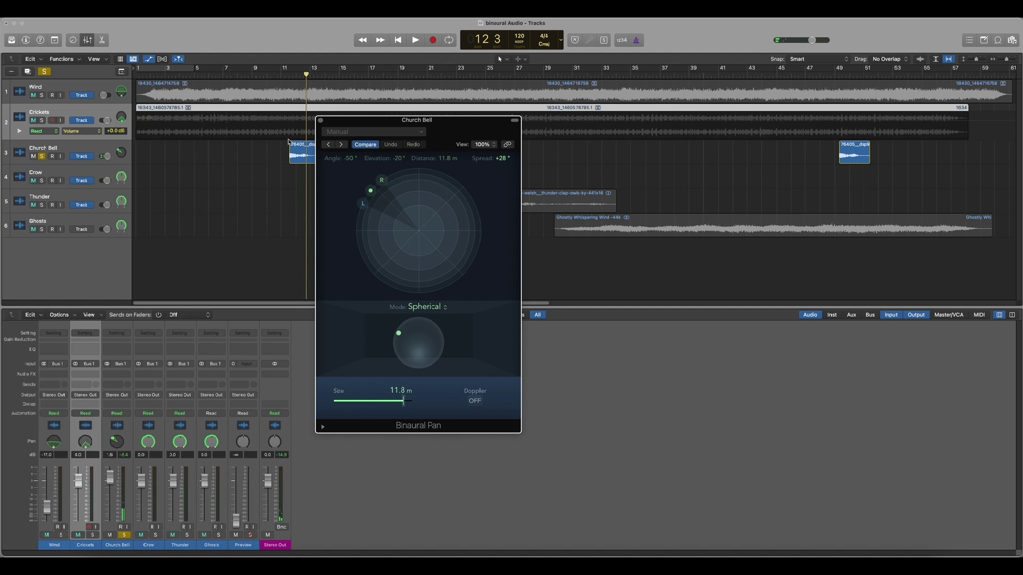
pyautogui.press('space')
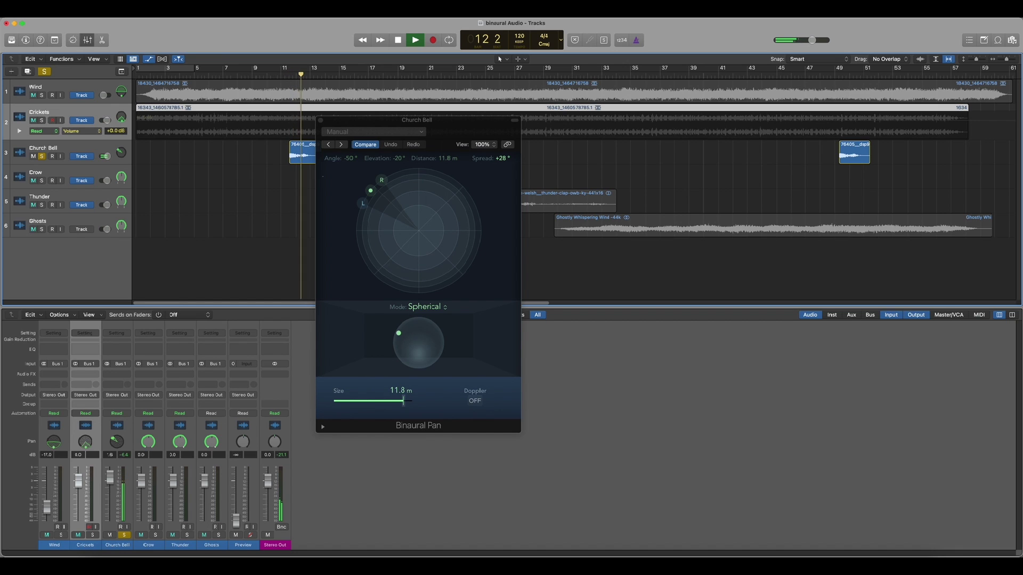
pyautogui.click(371, 192)
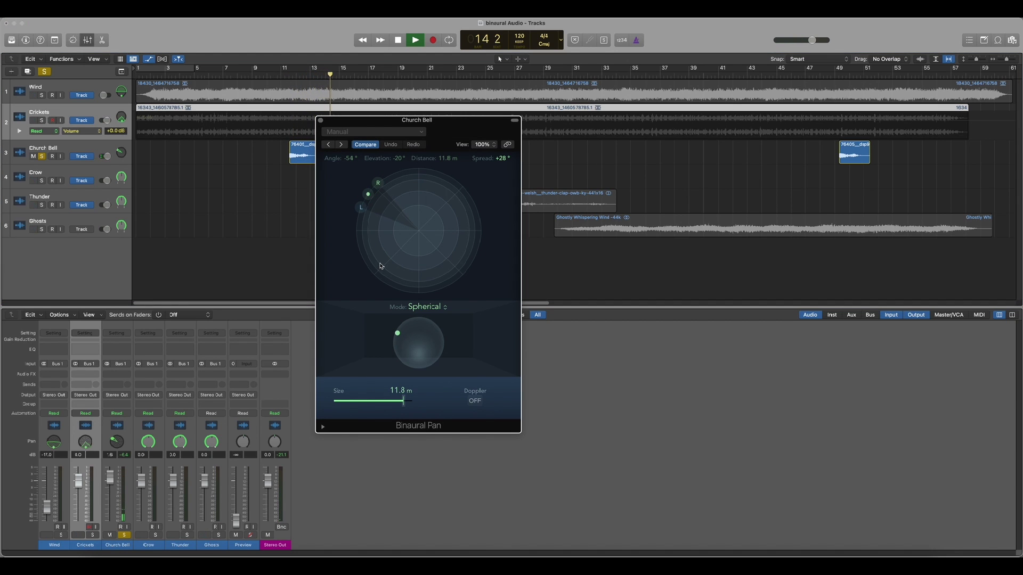
pyautogui.press('space')
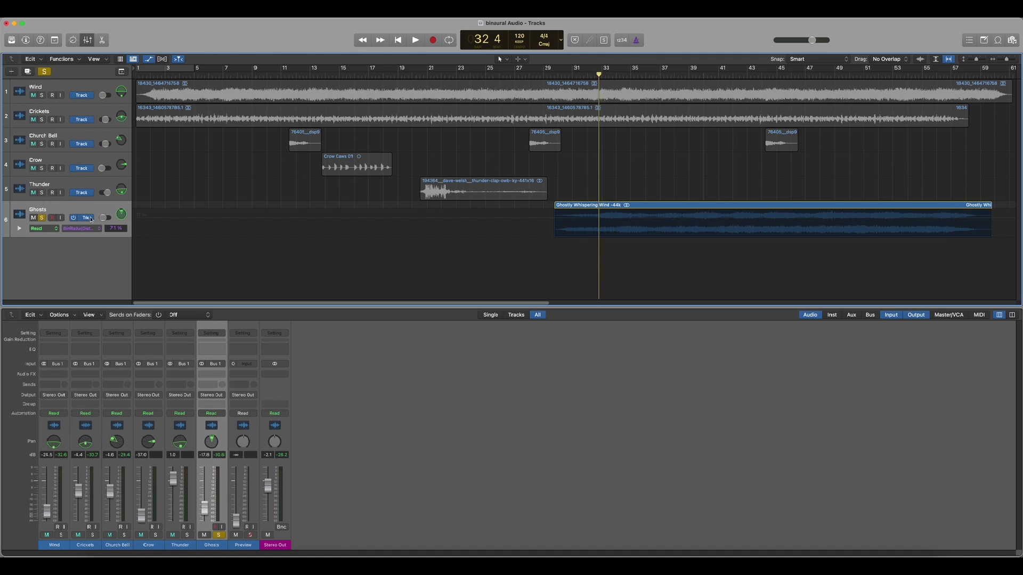
# - Set the Ghosts track's automation mode to Touch
pyautogui.click(73, 210)
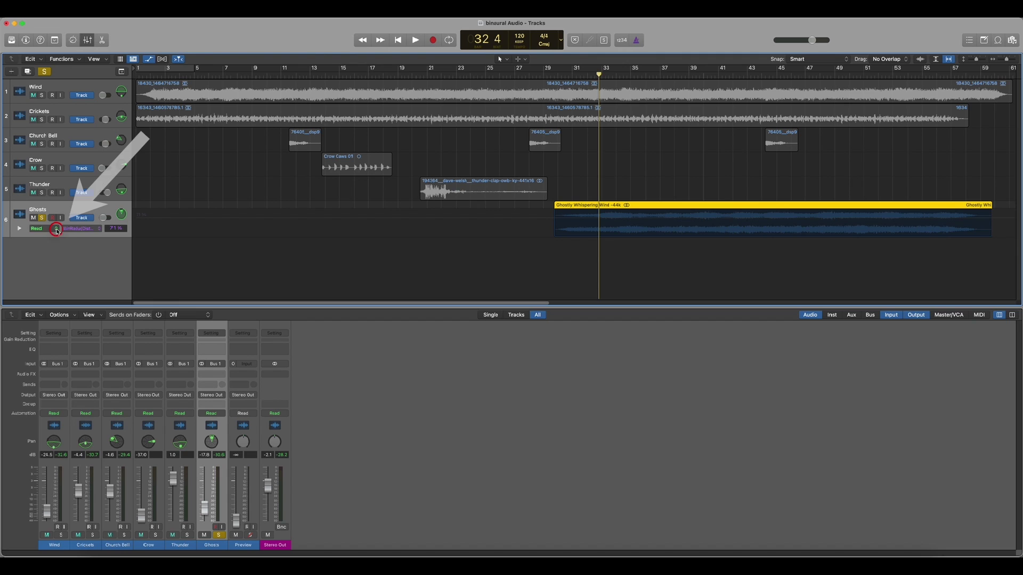
pyautogui.click(55, 229)
pyautogui.click(55, 239)
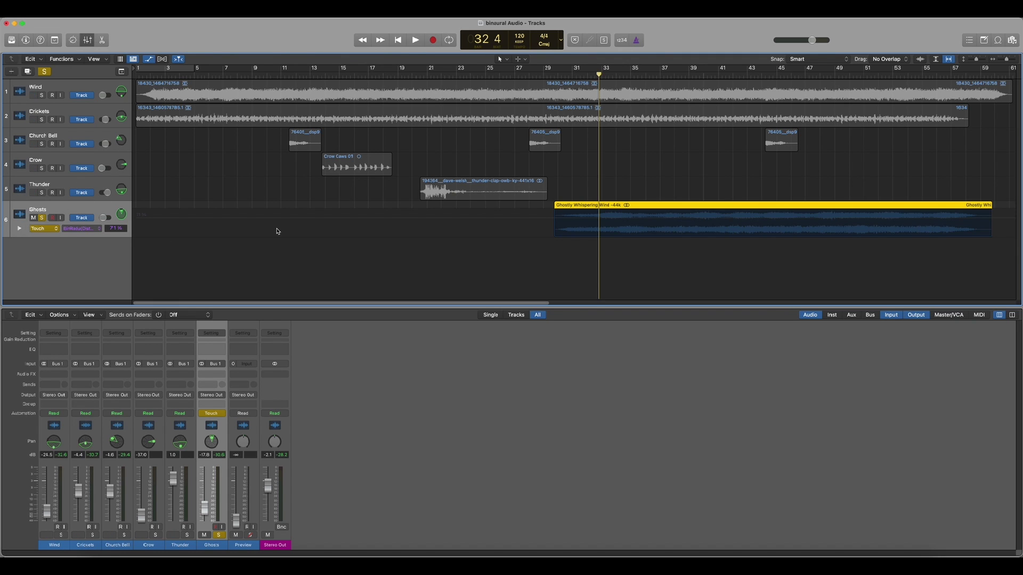
# - Record binaural pan automation for Ghosts from just before its region, moving the source from straight ahead toward the listener's left
pyautogui.moveTo(555, 75); pyautogui.dragTo(551, 75)
pyautogui.press('space')
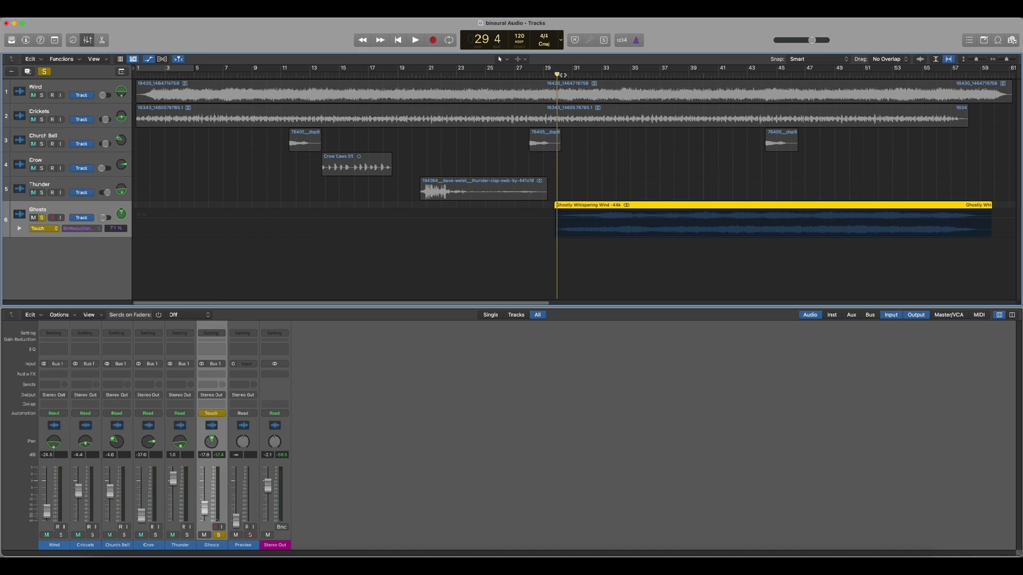
pyautogui.click(551, 75)
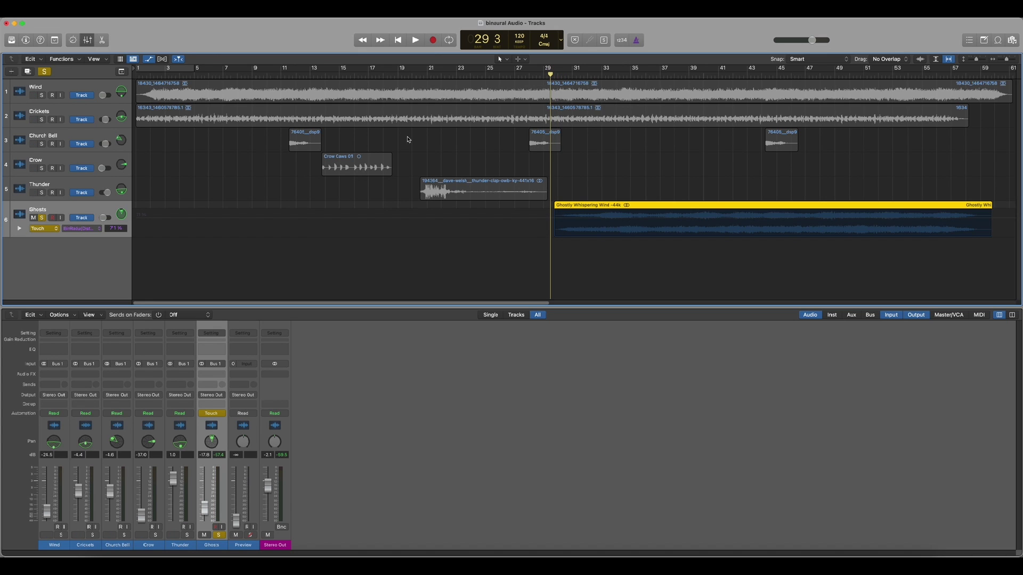
pyautogui.doubleClick(123, 215)
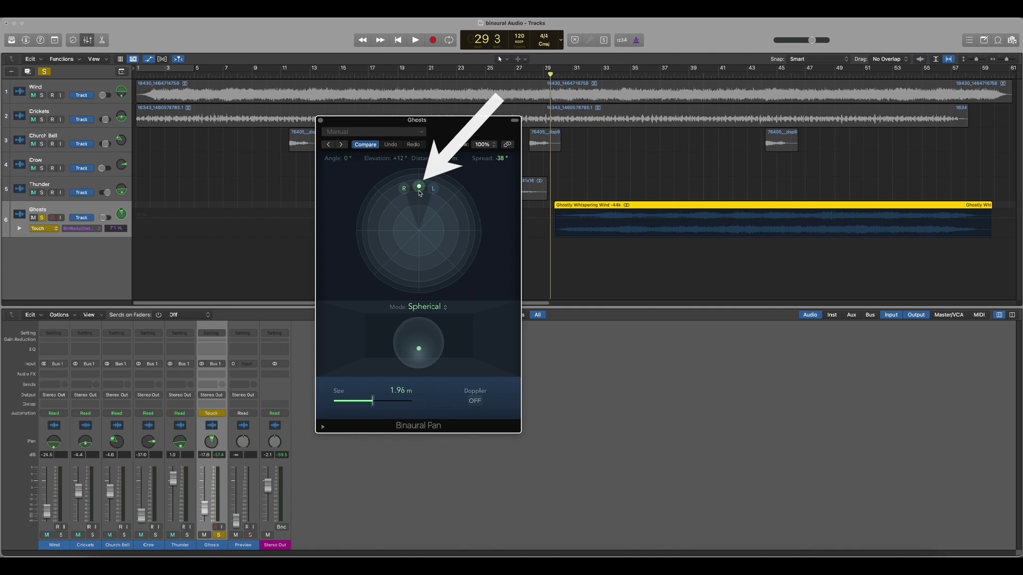
pyautogui.press('space')
pyautogui.moveTo(421, 187)
pyautogui.mouseDown()
pyautogui.moveTo(475, 231)
pyautogui.moveTo(426, 233)
pyautogui.moveTo(390, 257)
pyautogui.moveTo(394, 272)
pyautogui.moveTo(419, 285)
pyautogui.moveTo(464, 269)
pyautogui.moveTo(463, 253)
pyautogui.moveTo(428, 233)
pyautogui.moveTo(408, 181)
pyautogui.moveTo(427, 186)
pyautogui.moveTo(418, 193)
pyautogui.moveTo(425, 207)
pyautogui.moveTo(465, 203)
pyautogui.moveTo(462, 235)
pyautogui.moveTo(357, 223)
pyautogui.moveTo(362, 248)
pyautogui.moveTo(440, 258)
pyautogui.moveTo(388, 186)
pyautogui.moveTo(405, 171)
pyautogui.moveTo(452, 174)
pyautogui.moveTo(451, 216)
pyautogui.moveTo(469, 229)
pyautogui.moveTo(450, 238)
pyautogui.moveTo(386, 212)
pyautogui.moveTo(365, 225)
pyautogui.moveTo(379, 247)
pyautogui.moveTo(405, 247)
pyautogui.moveTo(412, 270)
pyautogui.moveTo(425, 266)
pyautogui.moveTo(422, 245)
pyautogui.moveTo(365, 194)
pyautogui.mouseUp()
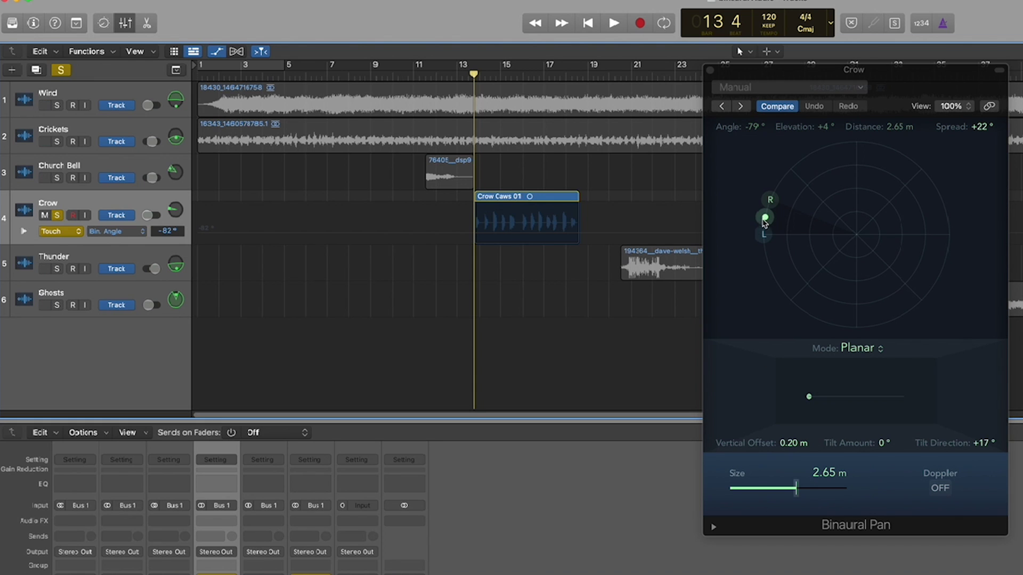
# - Place the Crow source at an angle of +89° and record pan automation while sweeping it across to the listener's left
pyautogui.moveTo(765, 219); pyautogui.dragTo(949, 236)
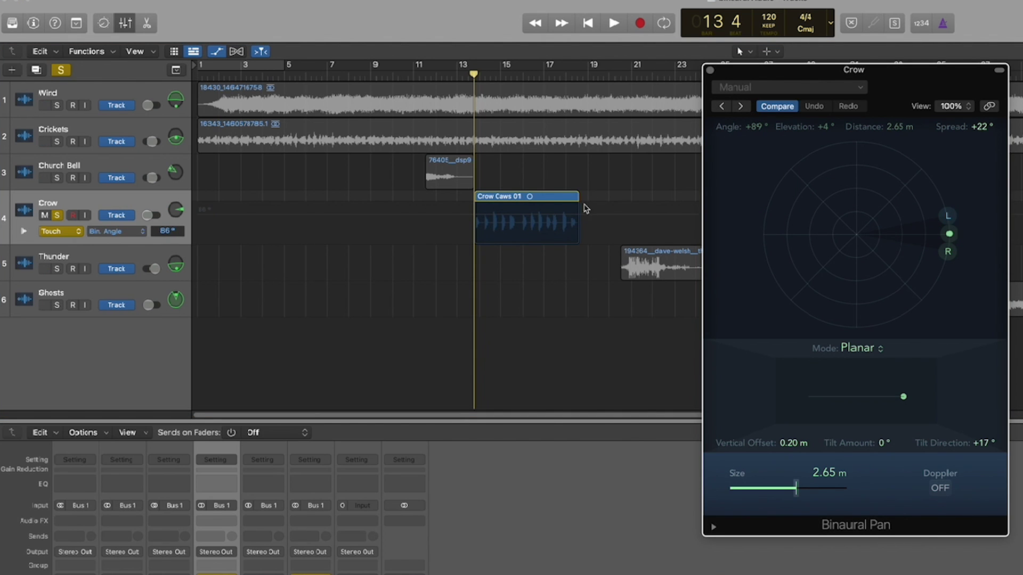
pyautogui.press('space')
pyautogui.moveTo(951, 238); pyautogui.dragTo(761, 233)
pyautogui.press('space')
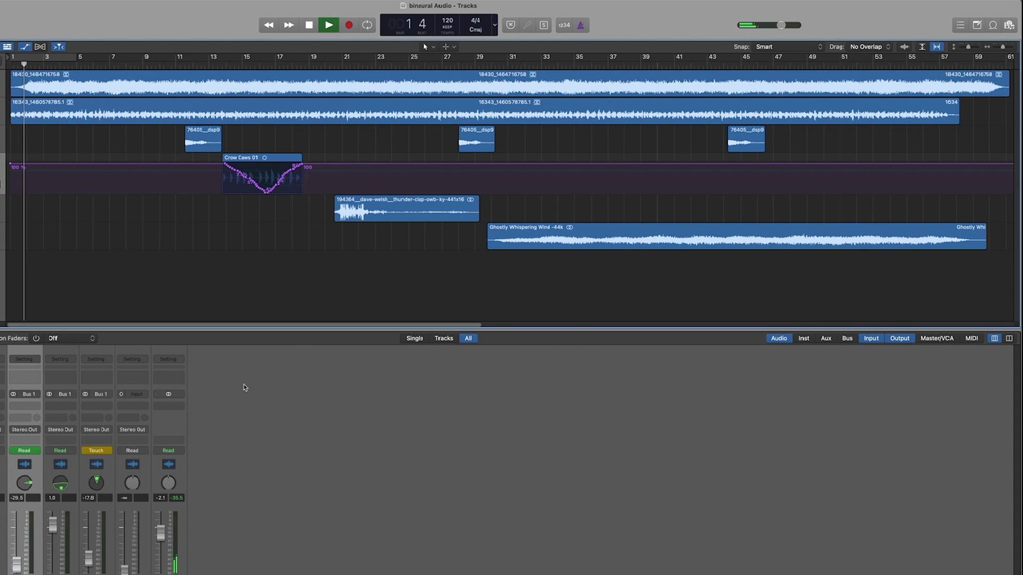
# - Set the Ghosts channel's automation mode back to Read
pyautogui.click(103, 451)
pyautogui.click(106, 442)
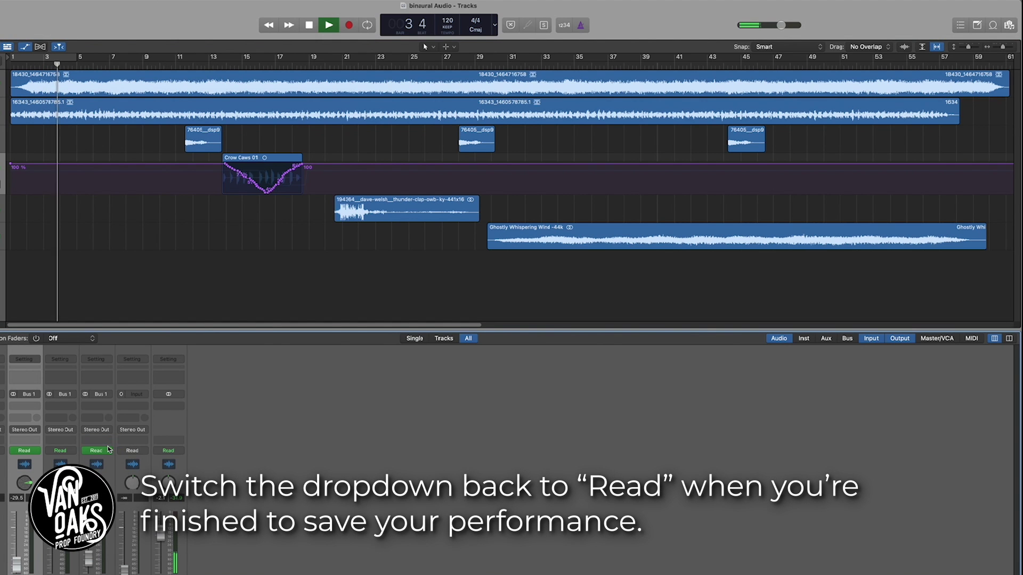